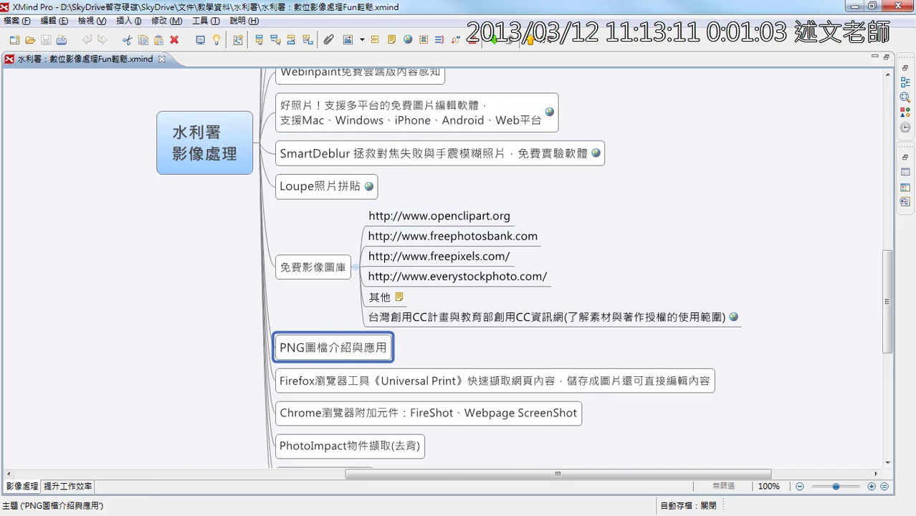
# - Switch to PhotoCap's main window, add a text object in the black-outlined white style, and move it to about X 105, Y 69
pyautogui.hotkey('alt', 'Tab')
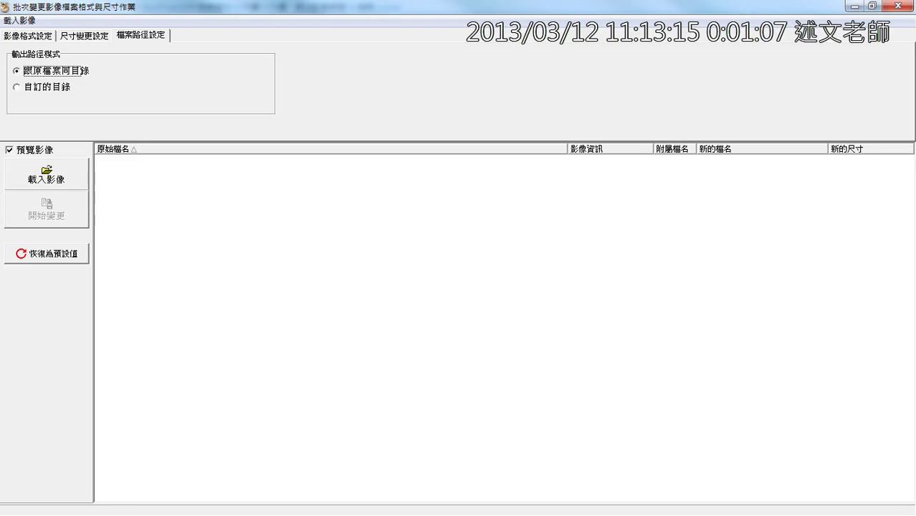
pyautogui.click(900, 6)
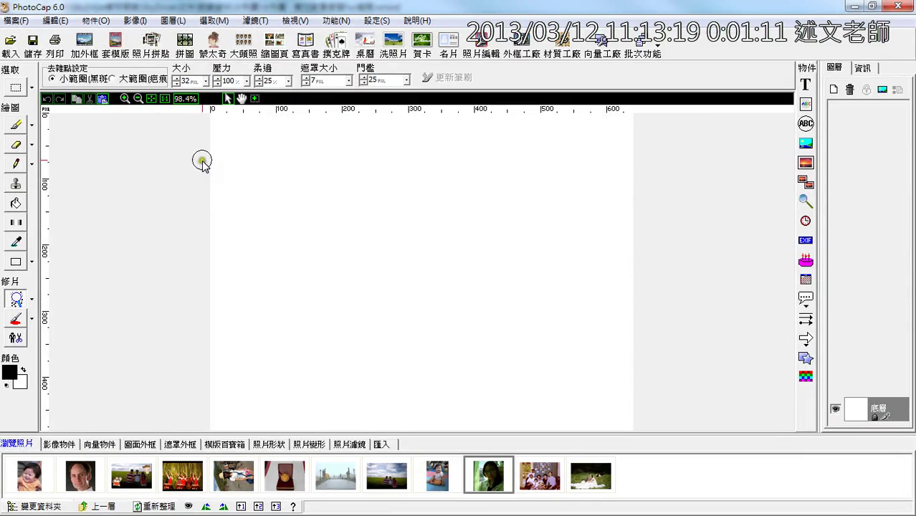
pyautogui.click(806, 85)
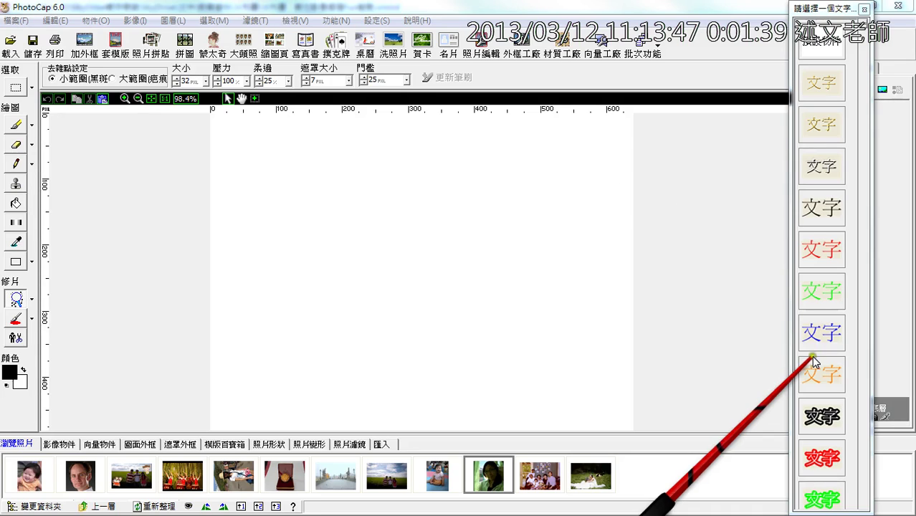
pyautogui.click(820, 417)
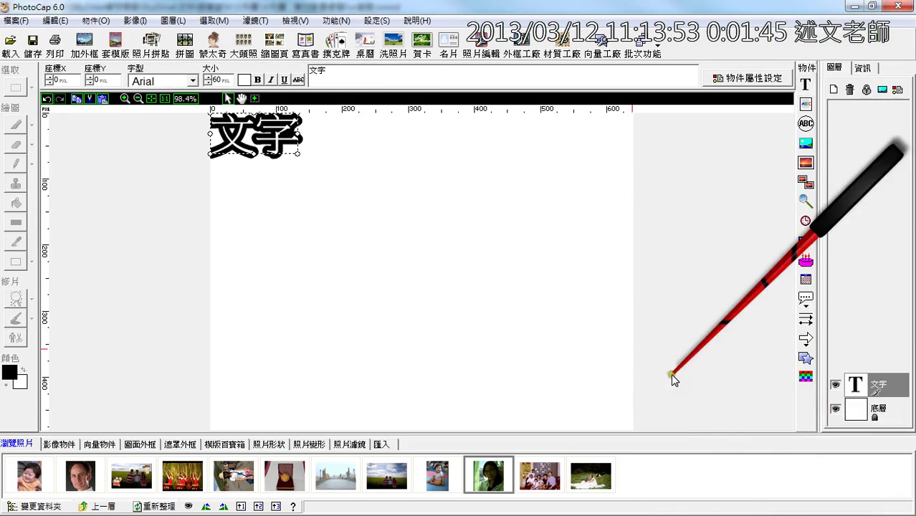
pyautogui.moveTo(264, 134); pyautogui.dragTo(327, 176)
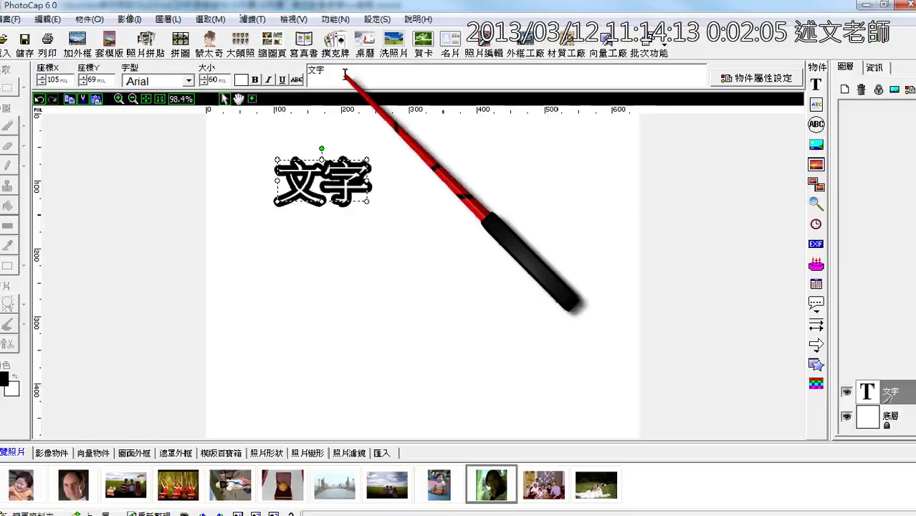
# - Change the text object's wording to "PhotoCAP文字練習" and move it to about X 37, Y 93
pyautogui.moveTo(340, 73); pyautogui.dragTo(299, 74)
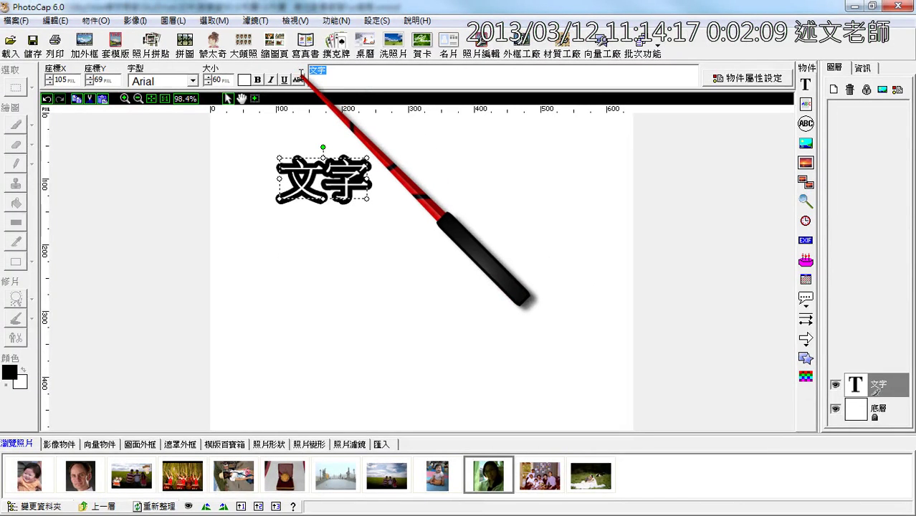
pyautogui.write('toC')
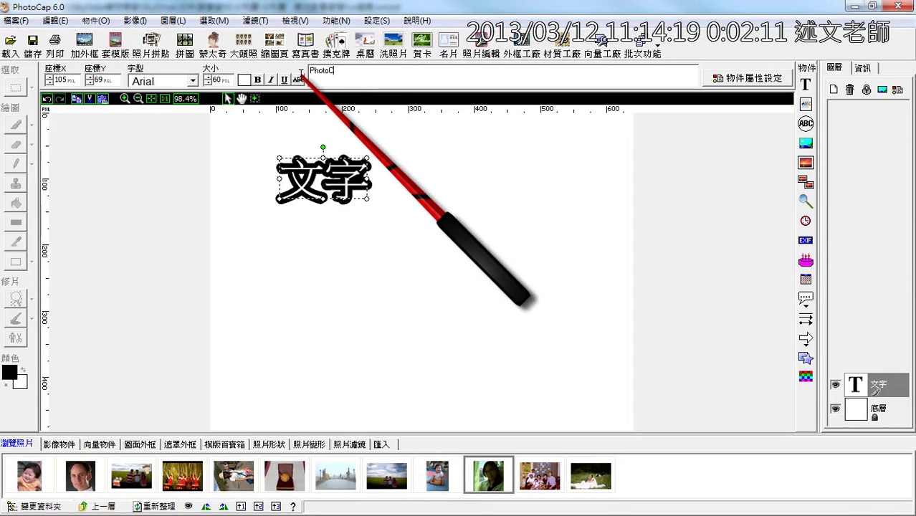
pyautogui.write('AP')
pyautogui.press('Return')
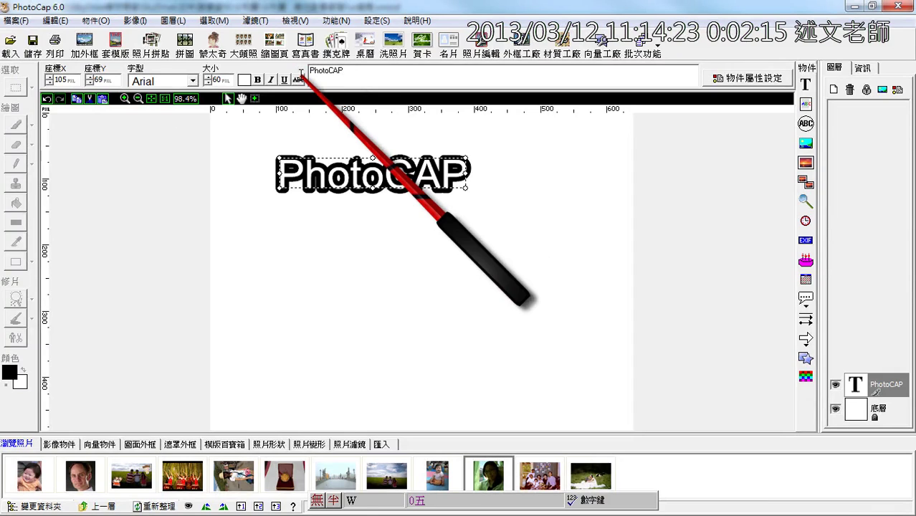
pyautogui.write('文字練習')
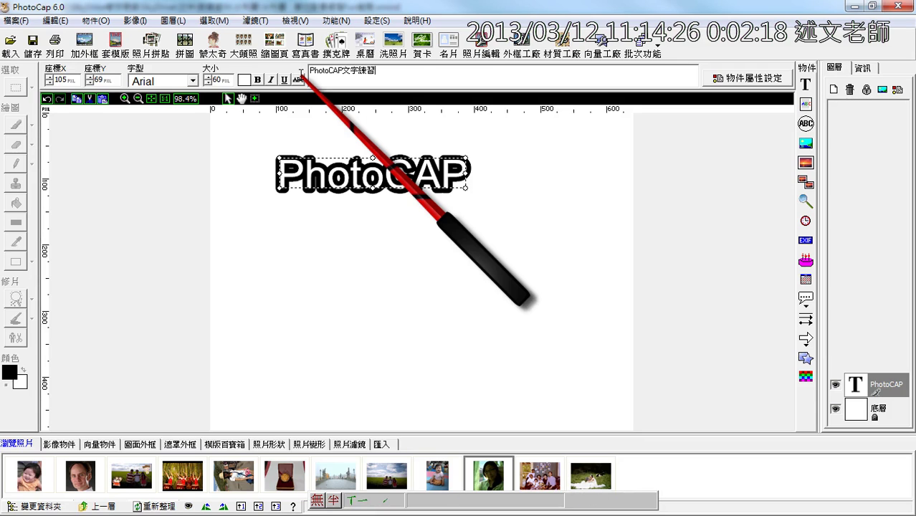
pyautogui.press('Return')
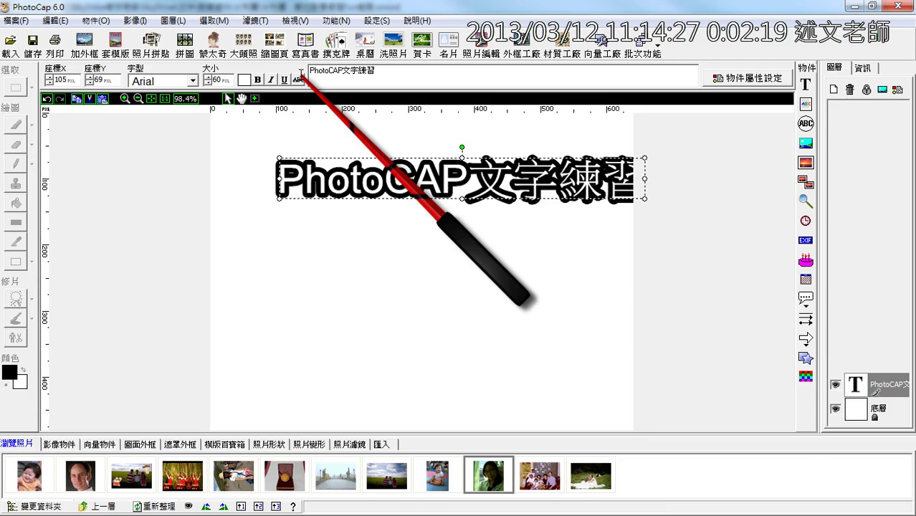
pyautogui.moveTo(573, 191); pyautogui.dragTo(531, 207)
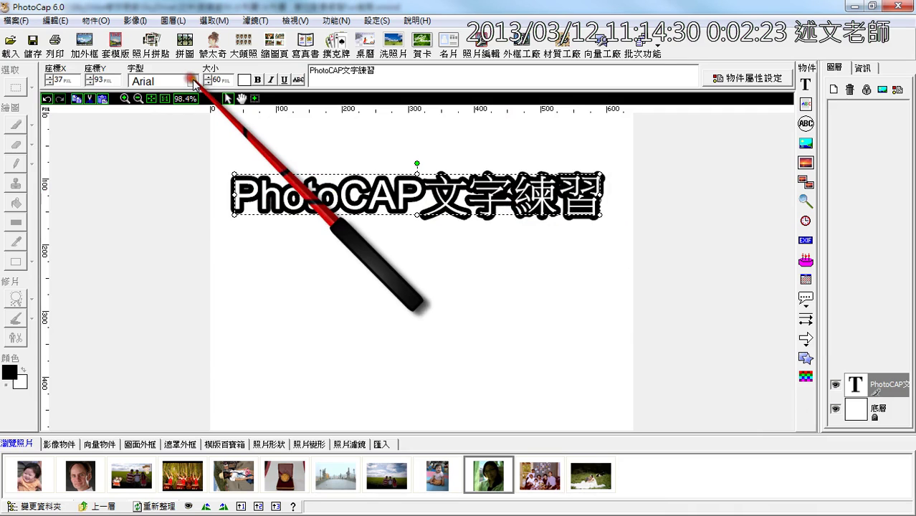
# - Try the 王漢宗特黑 and 王漢宗超明 fonts on the text object
pyautogui.click(192, 81)
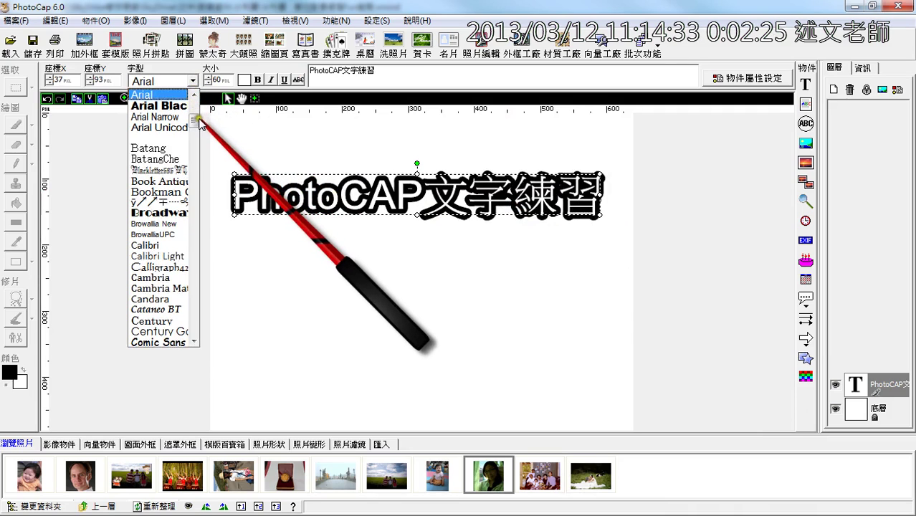
pyautogui.moveTo(195, 121); pyautogui.dragTo(207, 249)
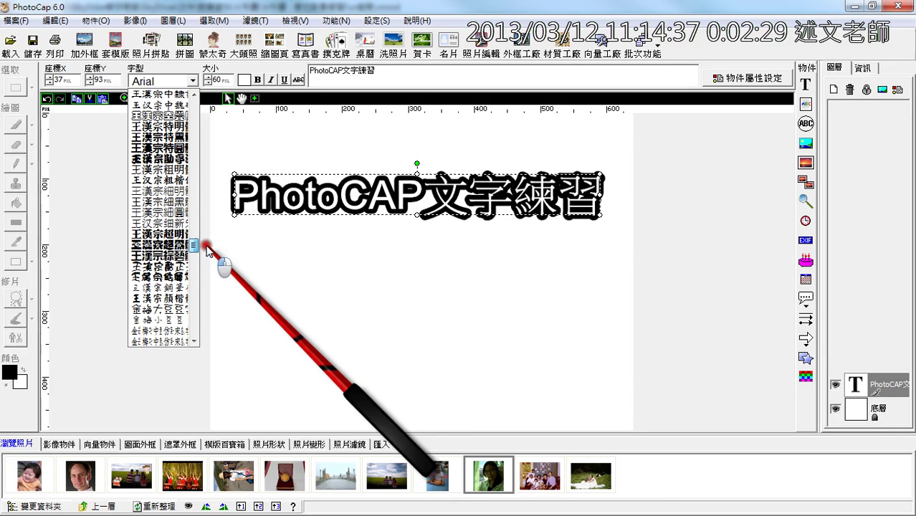
pyautogui.click(170, 136)
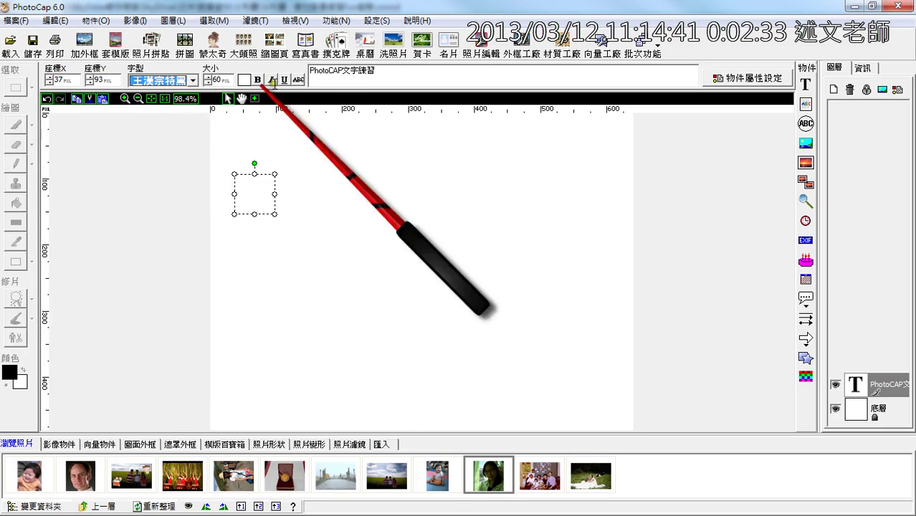
pyautogui.click(193, 80)
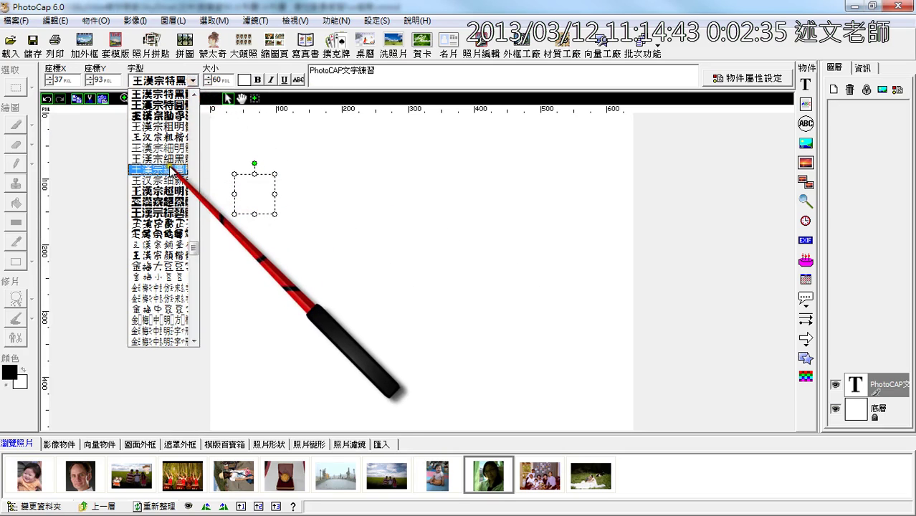
pyautogui.click(164, 201)
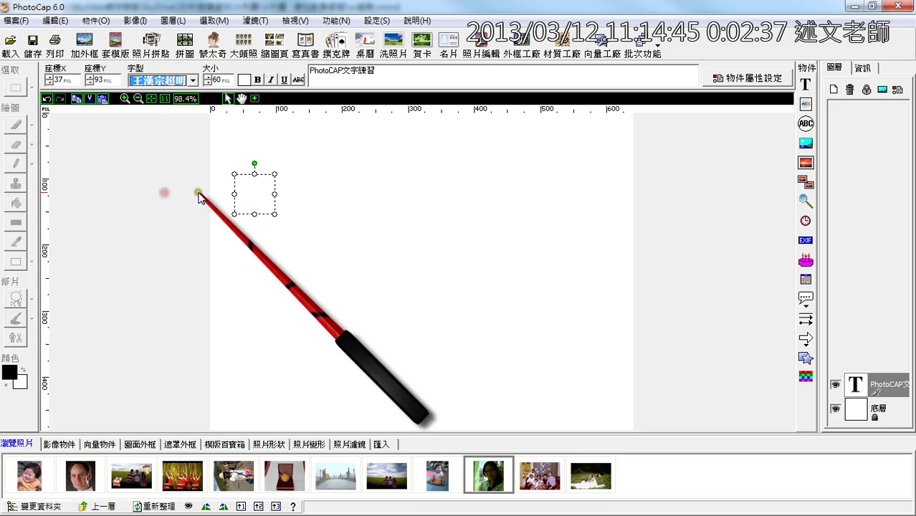
# - Try the Aharoni font on the text object
pyautogui.click(189, 80)
pyautogui.click(191, 81)
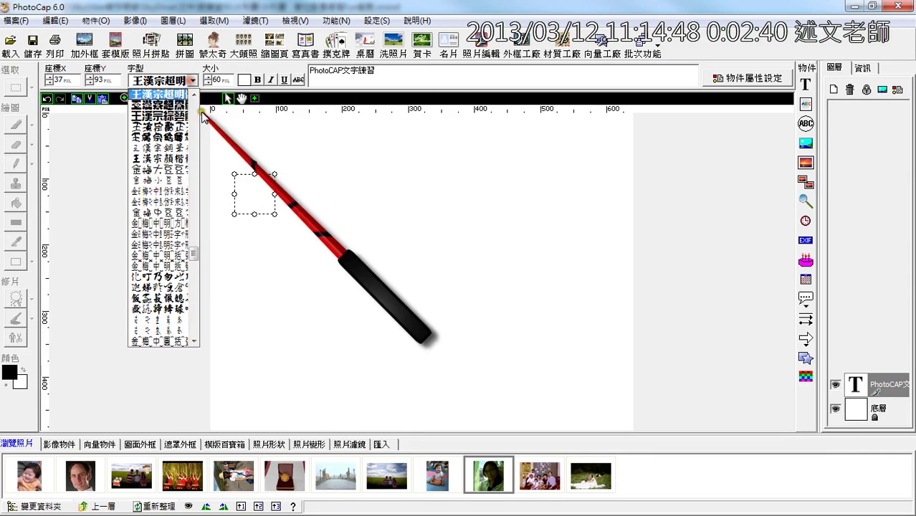
pyautogui.click(195, 251)
pyautogui.moveTo(195, 251); pyautogui.dragTo(198, 112)
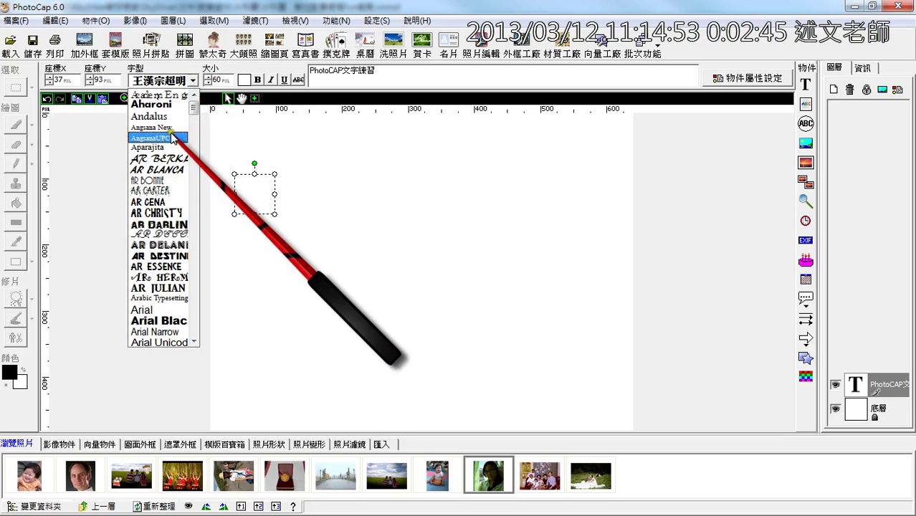
pyautogui.click(171, 107)
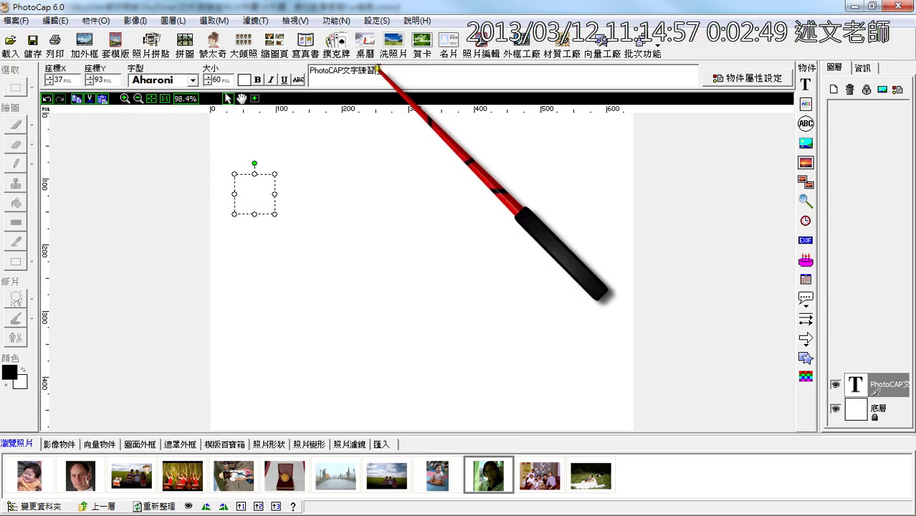
pyautogui.click(250, 203)
pyautogui.click(386, 72)
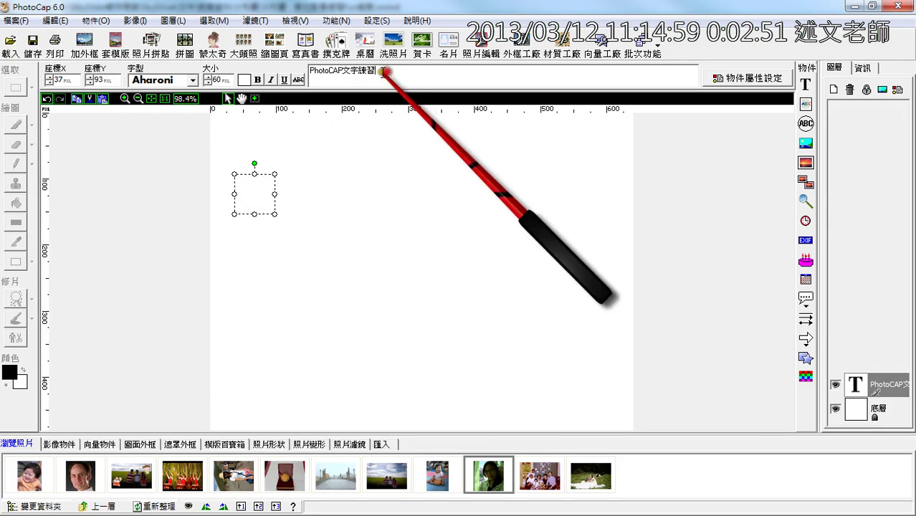
# - Undo all the font changes made to the text object
pyautogui.click(56, 20)
pyautogui.click(70, 37)
pyautogui.click(56, 20)
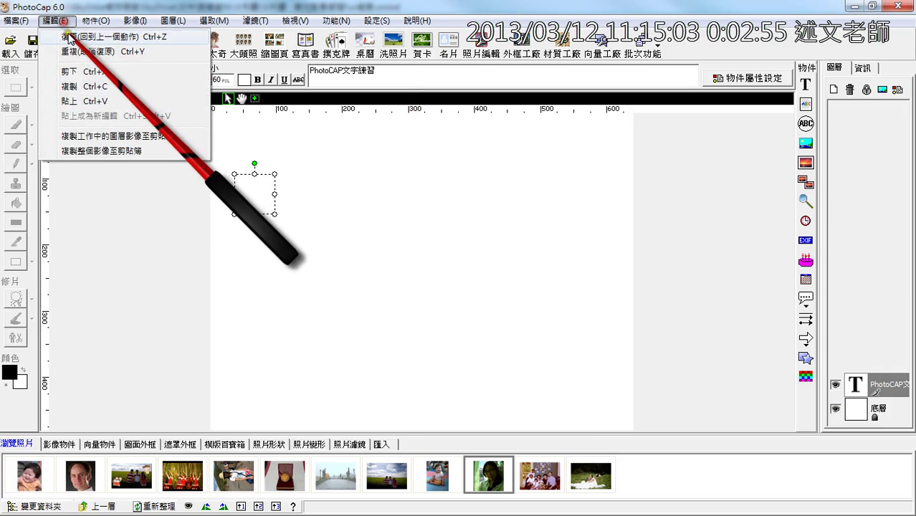
pyautogui.click(70, 37)
pyautogui.click(56, 20)
pyautogui.click(70, 37)
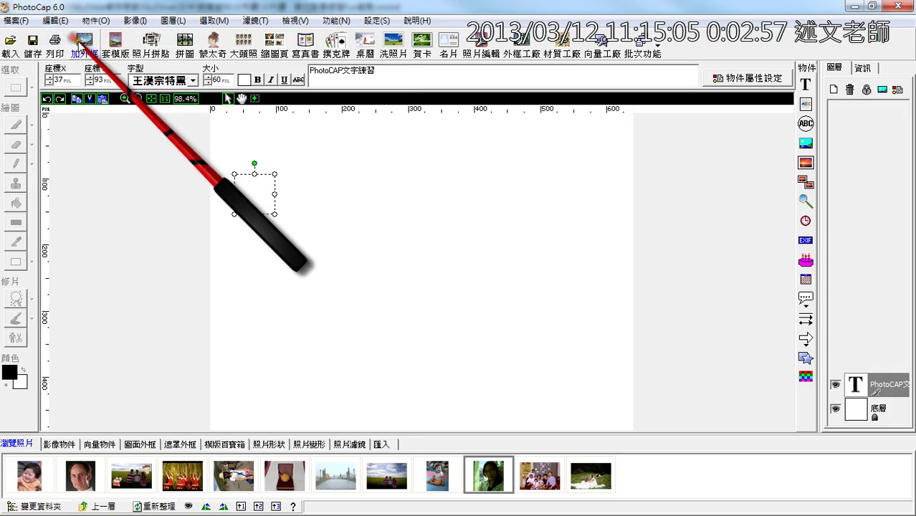
pyautogui.click(57, 20)
pyautogui.click(71, 34)
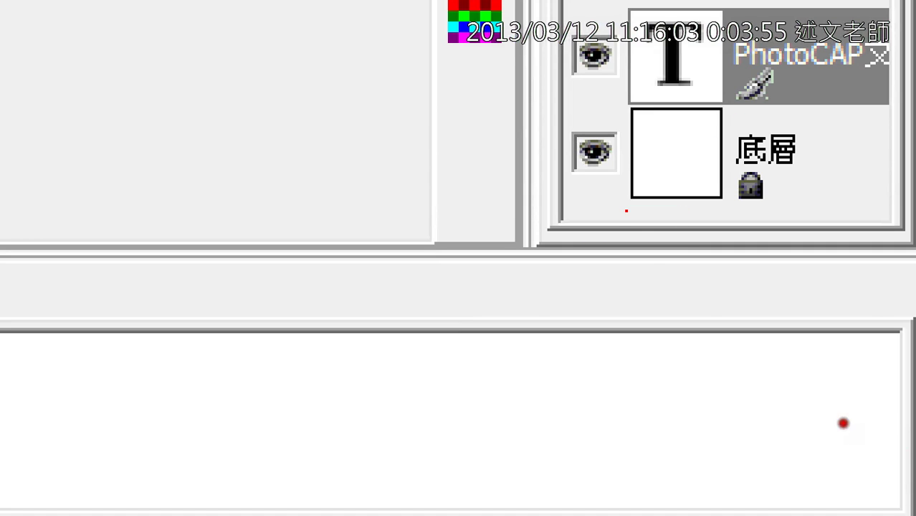
# - Hide the 底層 base layer to make the background transparent, and deselect the text object
pyautogui.moveTo(626, 211); pyautogui.dragTo(855, 212)
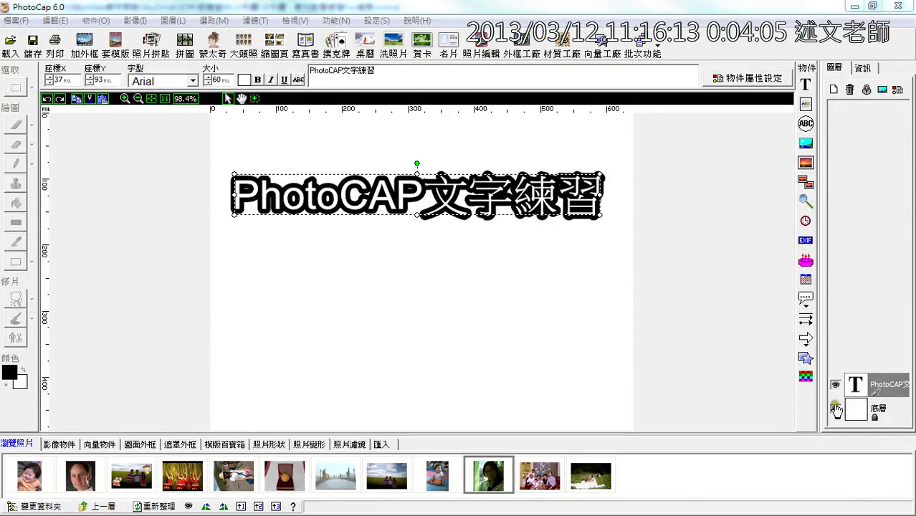
pyautogui.click(836, 409)
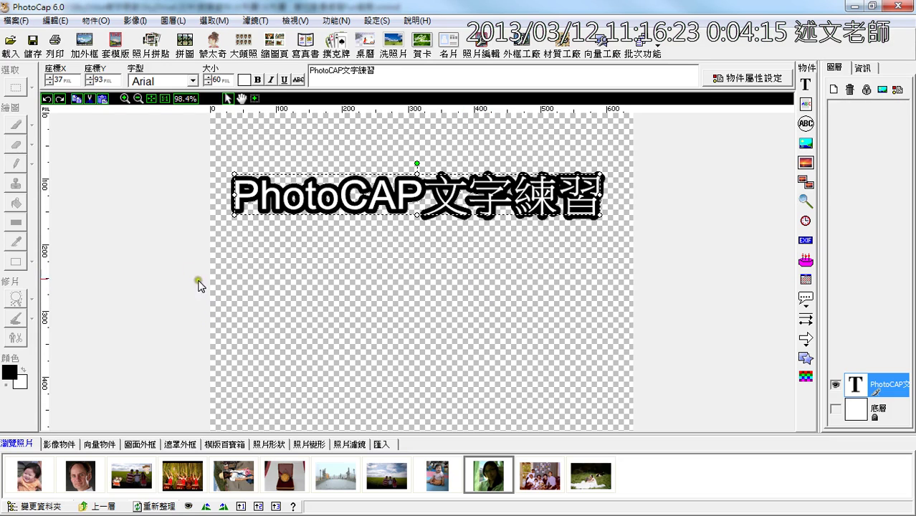
pyautogui.click(159, 209)
# - Start saving the image and choose PNG Image (*.png) as the image type
pyautogui.click(18, 23)
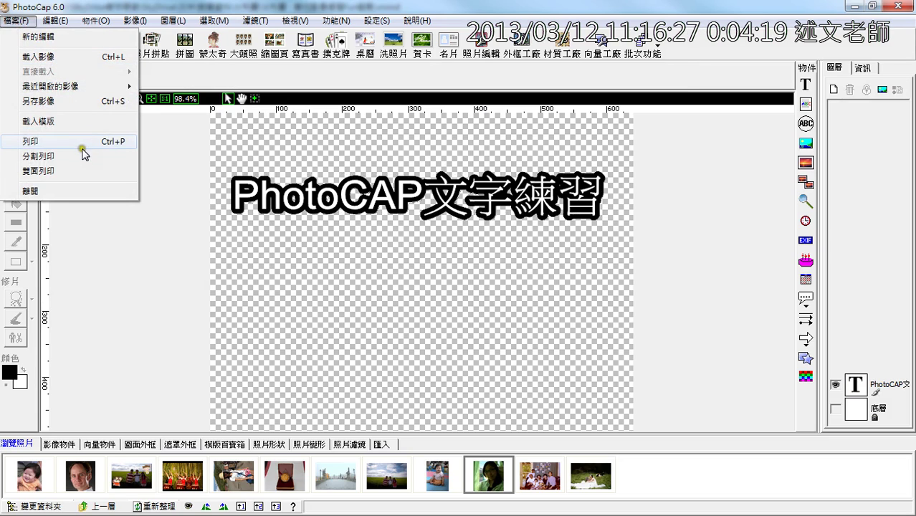
pyautogui.click(55, 20)
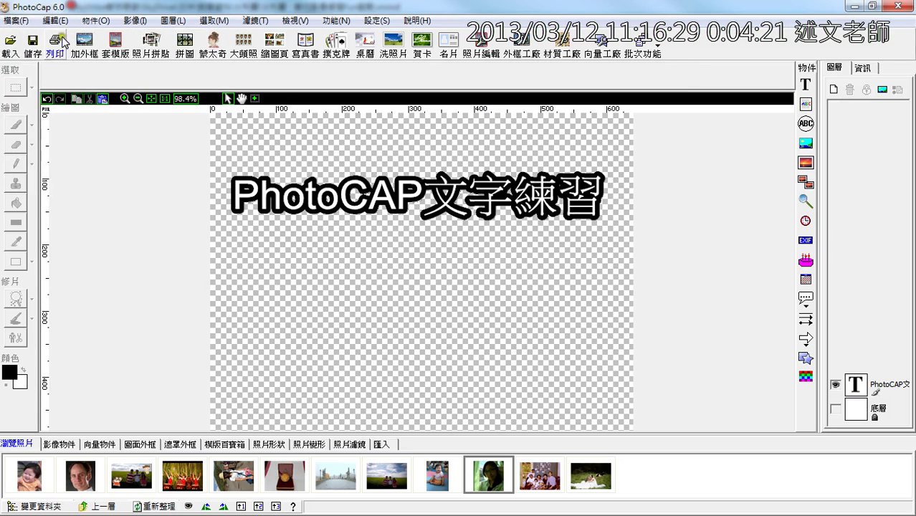
pyautogui.click(31, 51)
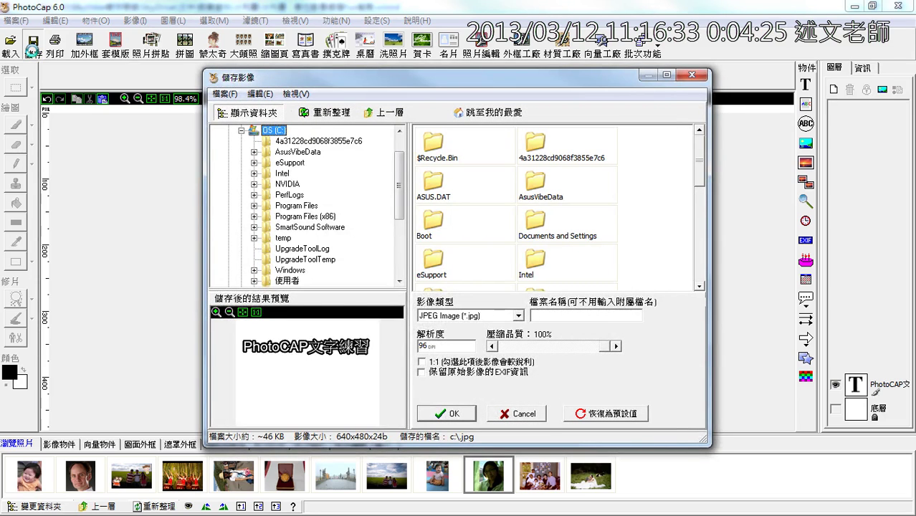
pyautogui.click(518, 315)
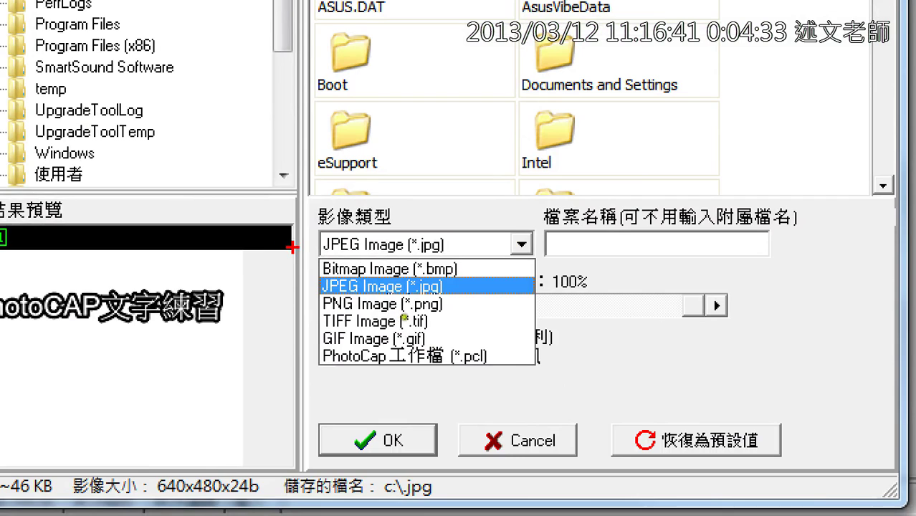
pyautogui.moveTo(292, 247); pyautogui.dragTo(294, 400)
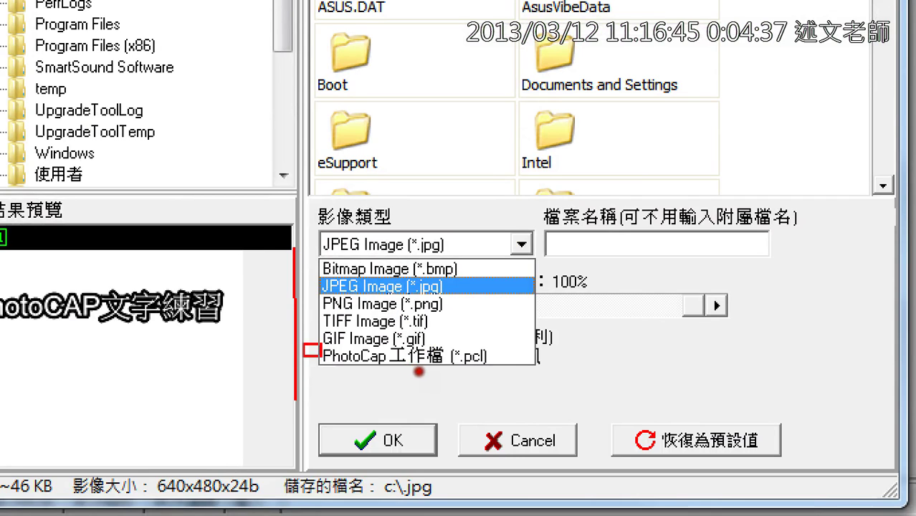
pyautogui.moveTo(303, 344)
pyautogui.mouseDown()
pyautogui.moveTo(413, 374)
pyautogui.moveTo(538, 374)
pyautogui.mouseUp()
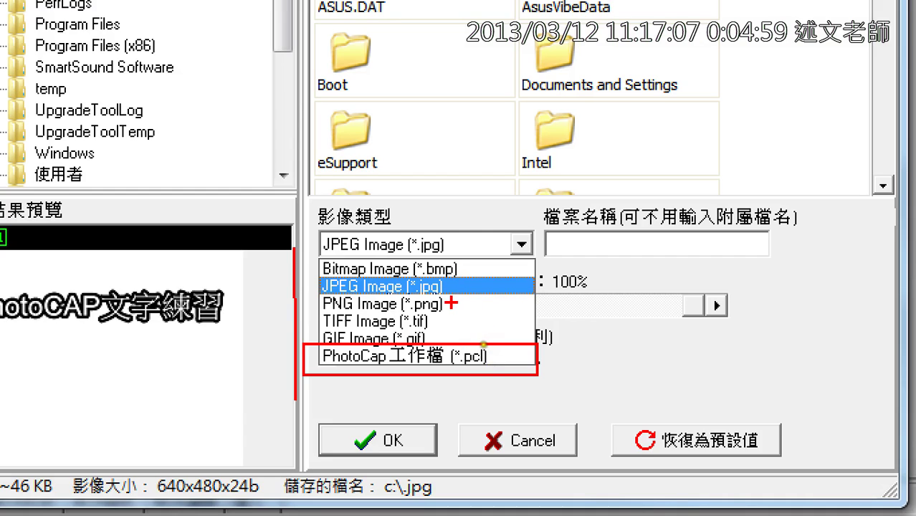
pyautogui.moveTo(452, 303); pyautogui.dragTo(479, 290)
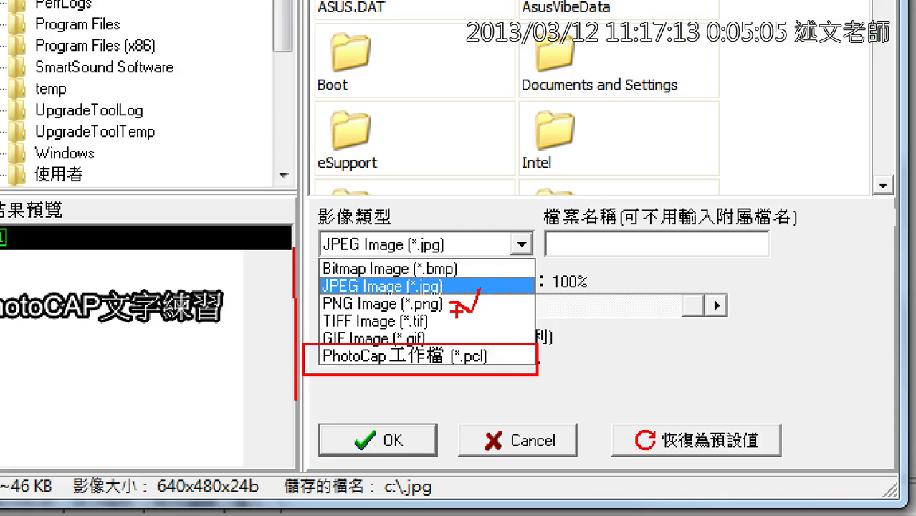
pyautogui.press('Escape')
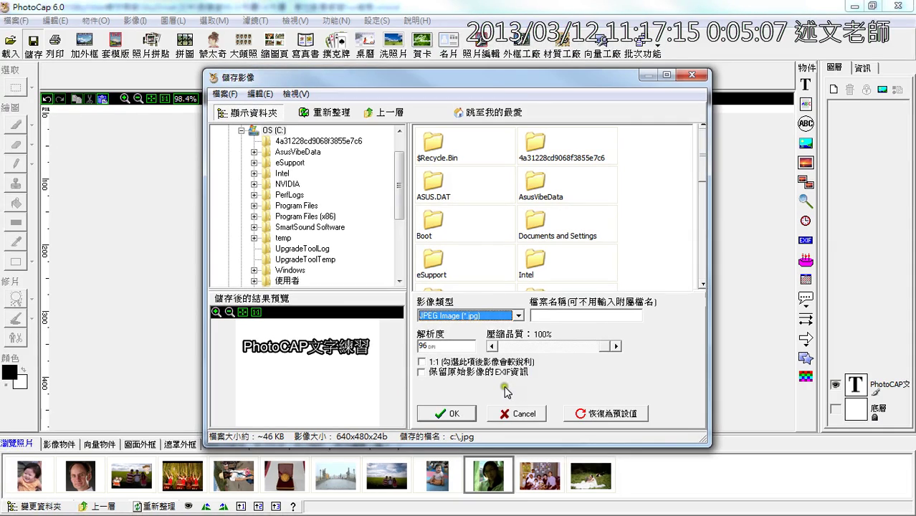
pyautogui.click(476, 316)
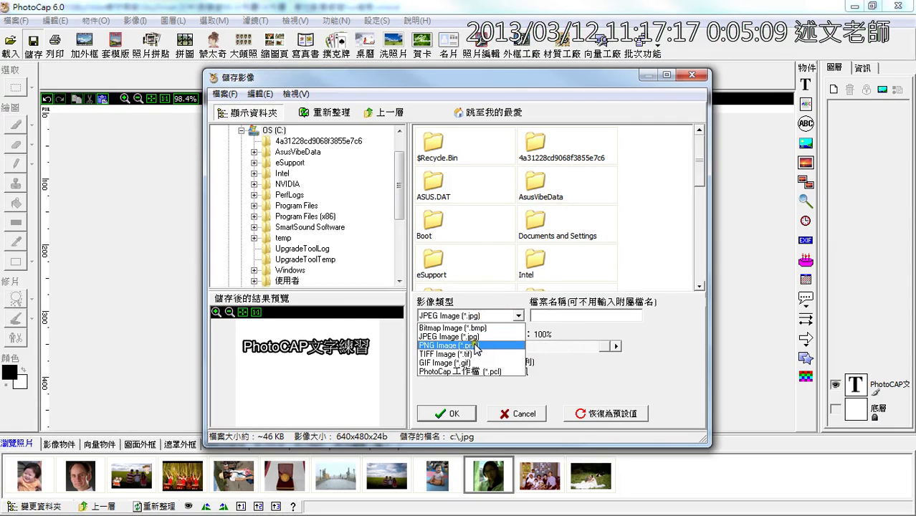
pyautogui.click(477, 346)
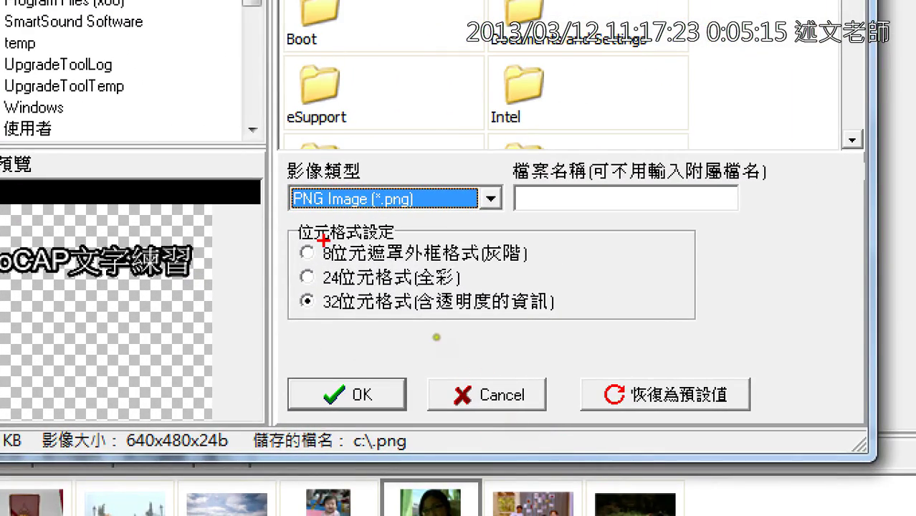
pyautogui.moveTo(248, 218)
pyautogui.mouseDown()
pyautogui.moveTo(262, 240)
pyautogui.moveTo(278, 216)
pyautogui.mouseUp()
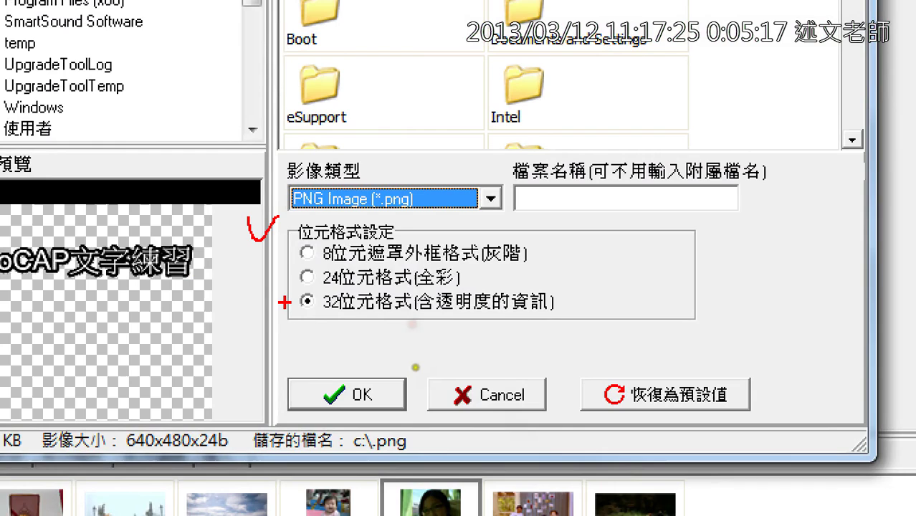
pyautogui.moveTo(288, 284)
pyautogui.mouseDown()
pyautogui.moveTo(468, 357)
pyautogui.moveTo(578, 326)
pyautogui.mouseUp()
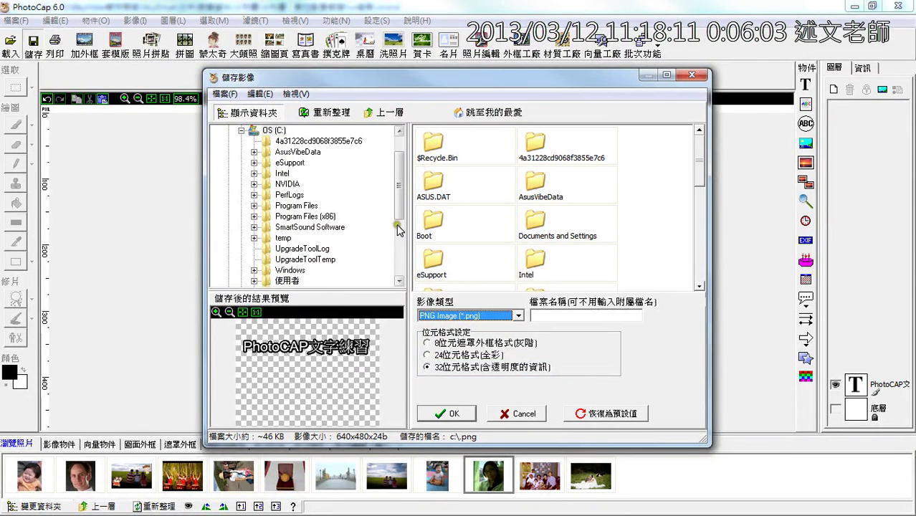
# - Save the PNG image under the file name text in the 暫存區 folder on the 暫存區 (F:) drive
pyautogui.click(242, 131)
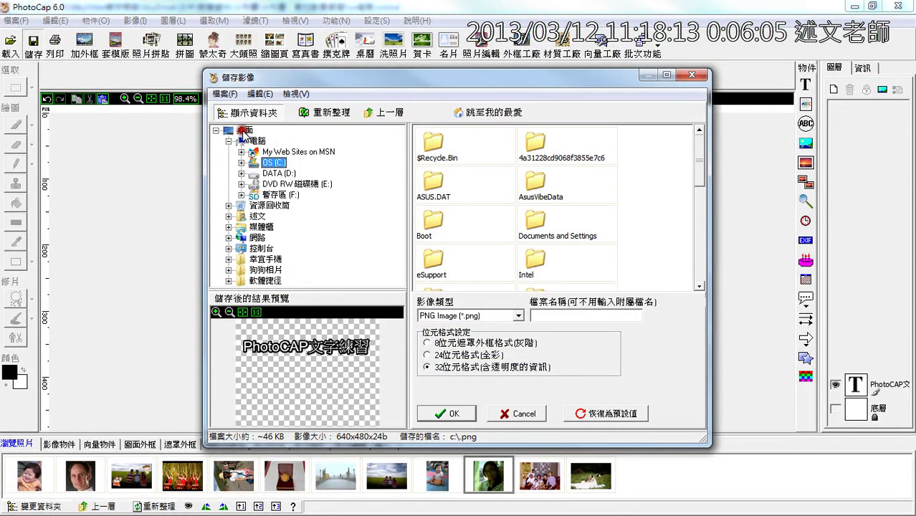
pyautogui.click(242, 194)
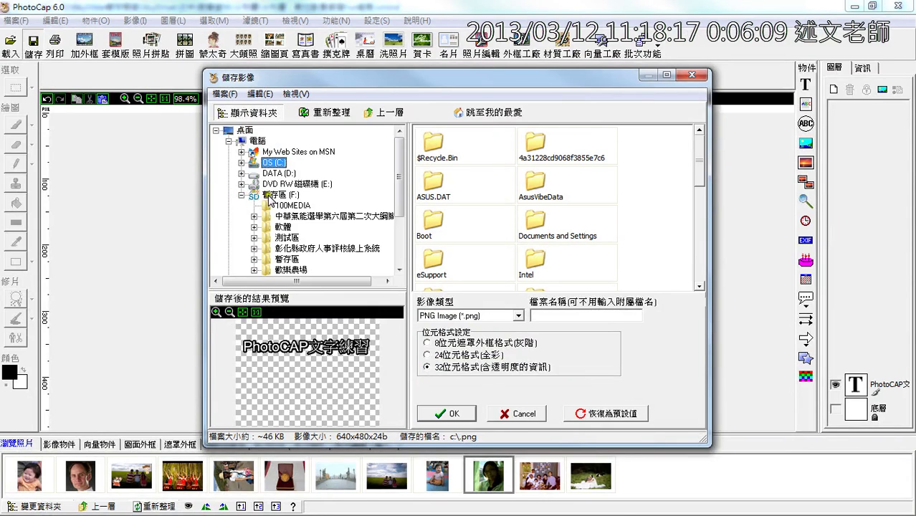
pyautogui.click(287, 237)
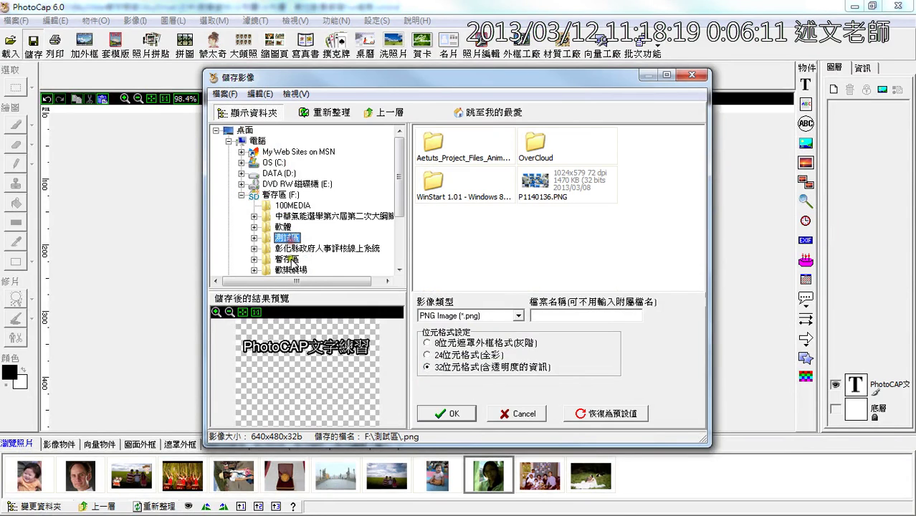
pyautogui.click(286, 259)
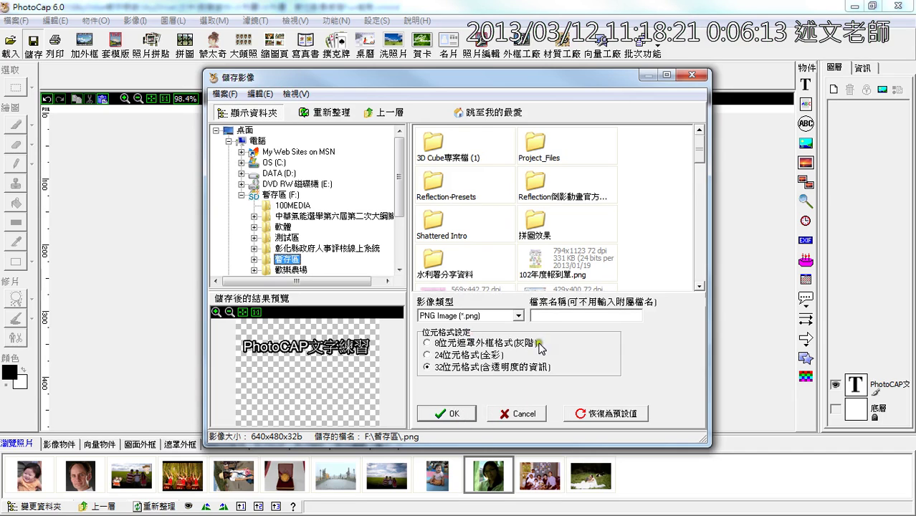
pyautogui.click(549, 312)
pyautogui.write('text')
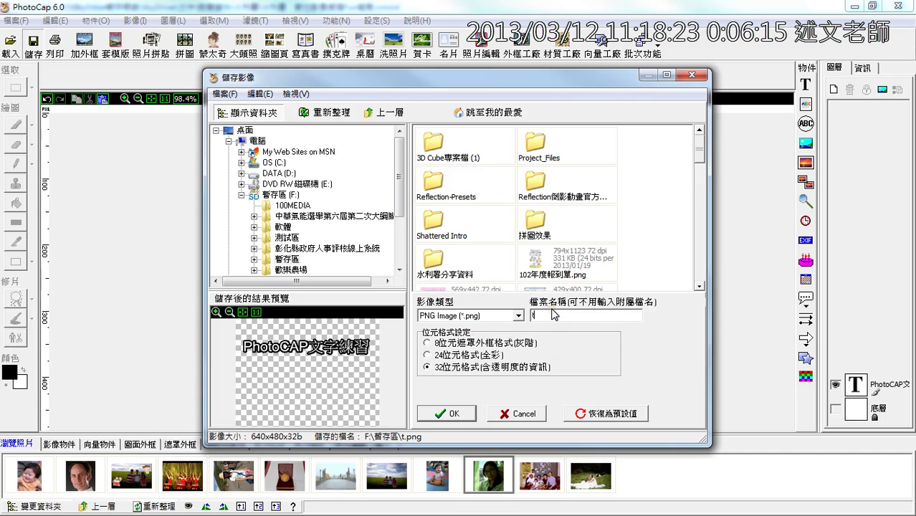
pyautogui.click(444, 413)
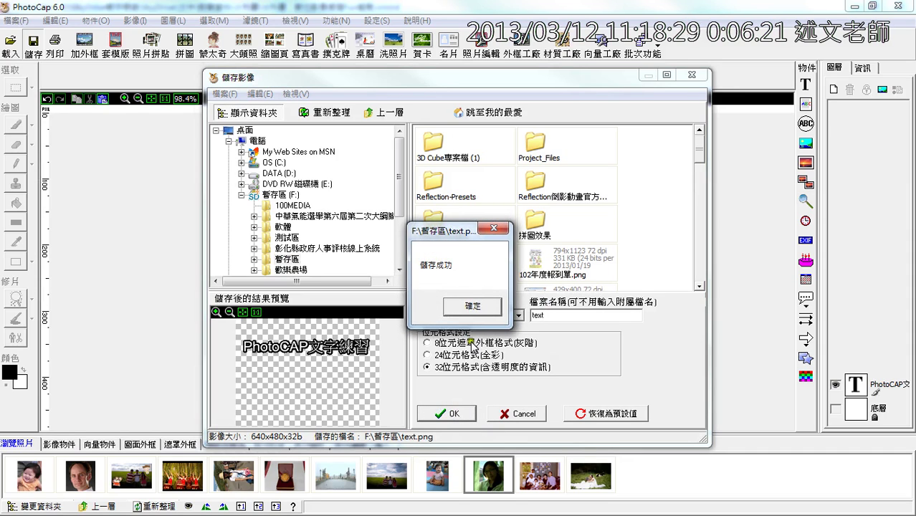
pyautogui.click(472, 306)
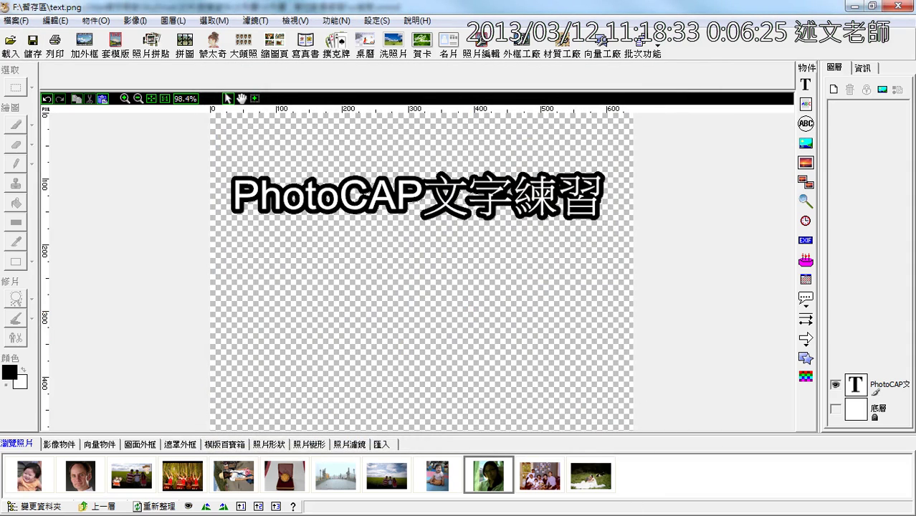
# - Switch to LibreOffice Impress, insert the text PNG picture from F:\暫存區 on slide 15 and move it to about 1.47 / 4.10
pyautogui.hotkey('alt', 'Tab')
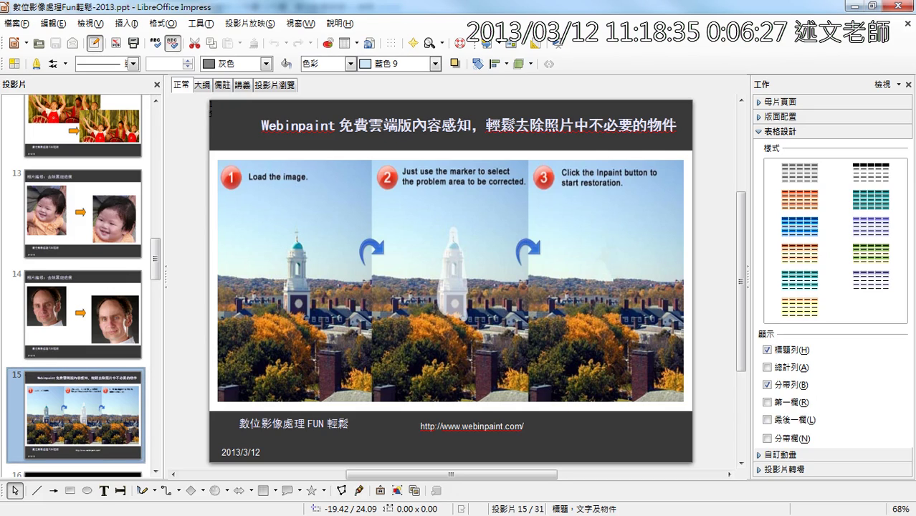
pyautogui.click(15, 22)
pyautogui.moveTo(128, 24)
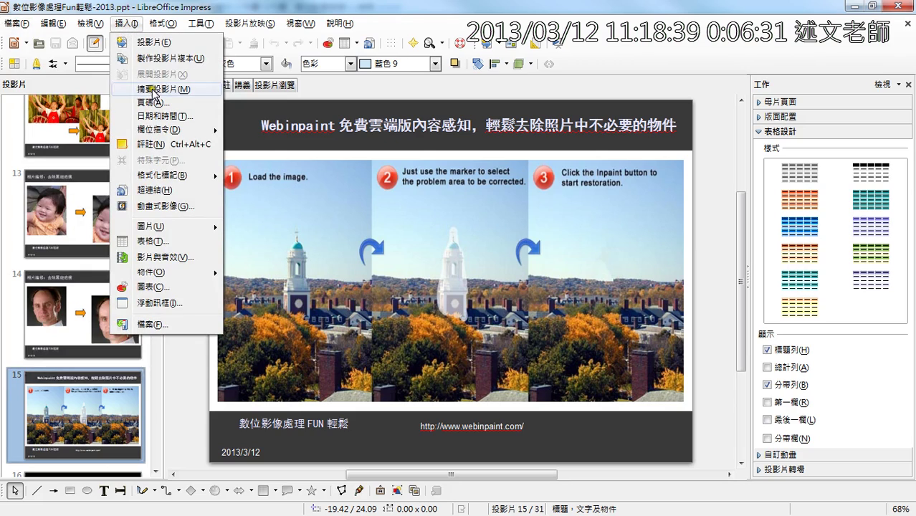
pyautogui.click(200, 226)
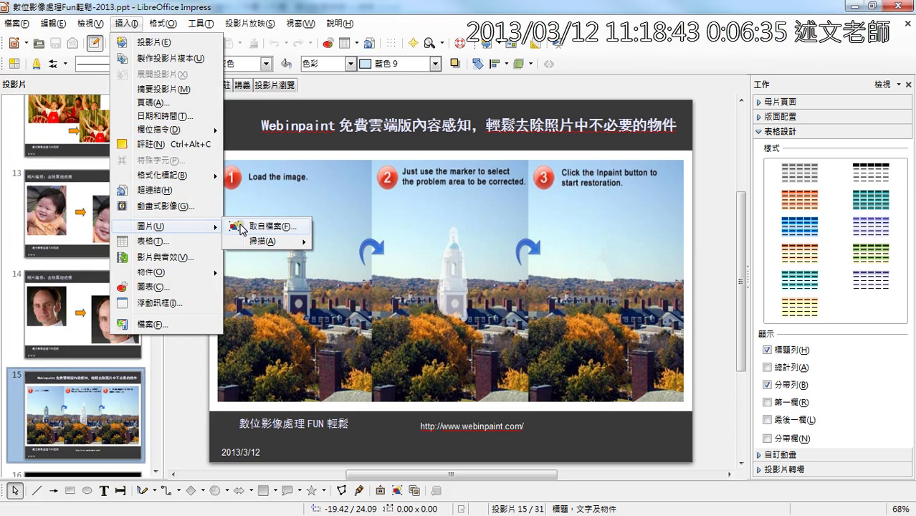
pyautogui.click(241, 228)
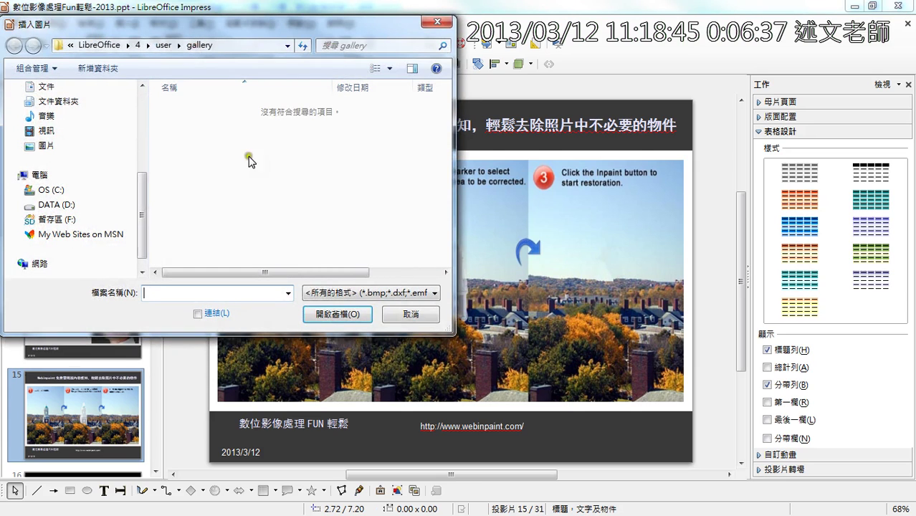
pyautogui.click(116, 220)
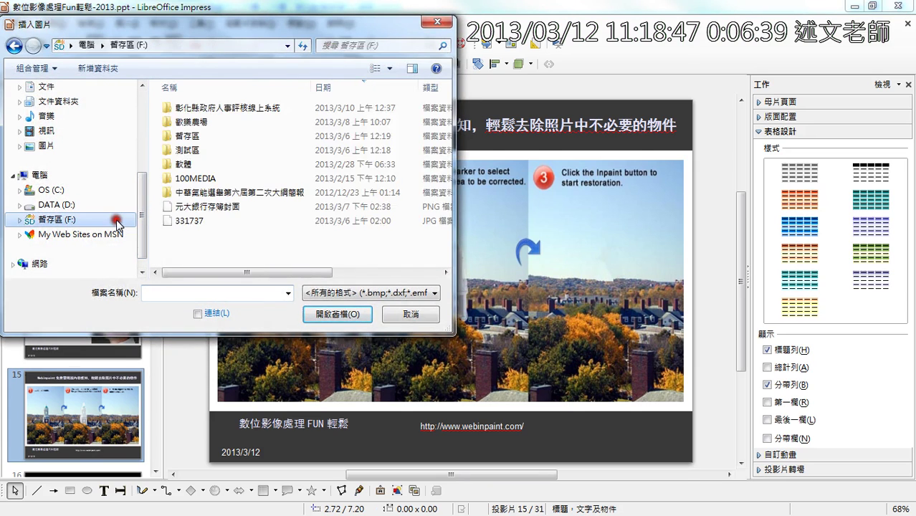
pyautogui.doubleClick(183, 139)
pyautogui.click(181, 135)
pyautogui.click(187, 108)
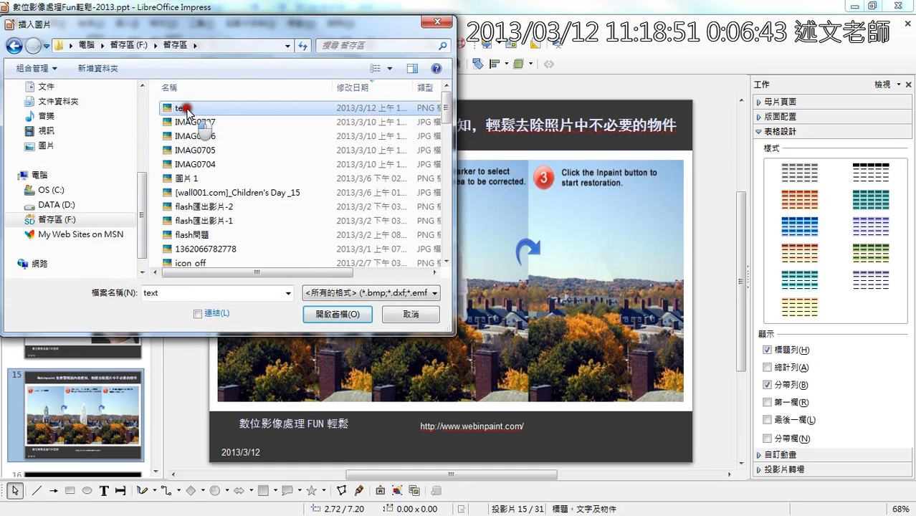
pyautogui.click(321, 319)
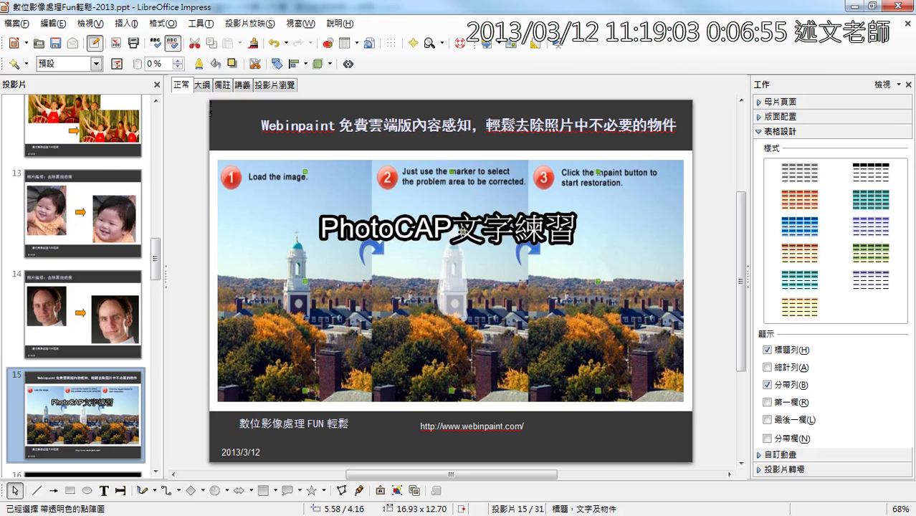
pyautogui.moveTo(461, 231); pyautogui.dragTo(422, 219)
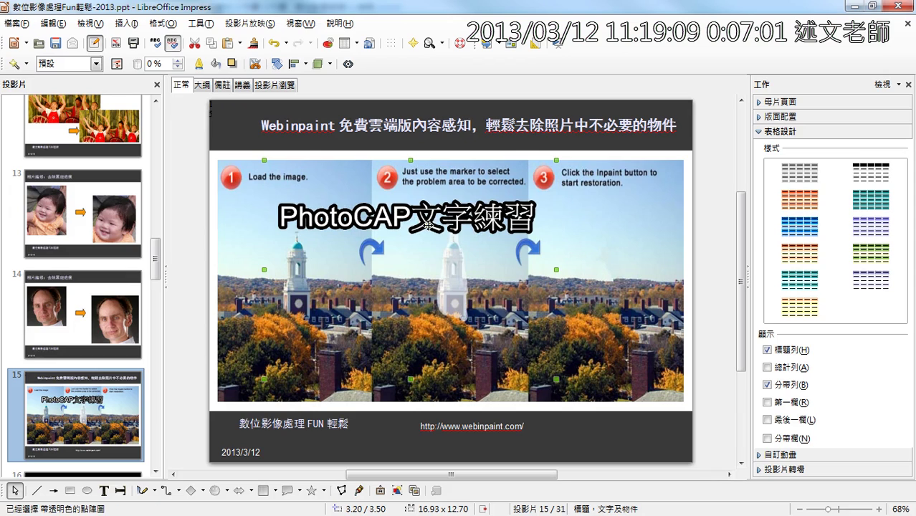
pyautogui.moveTo(427, 225); pyautogui.dragTo(398, 234)
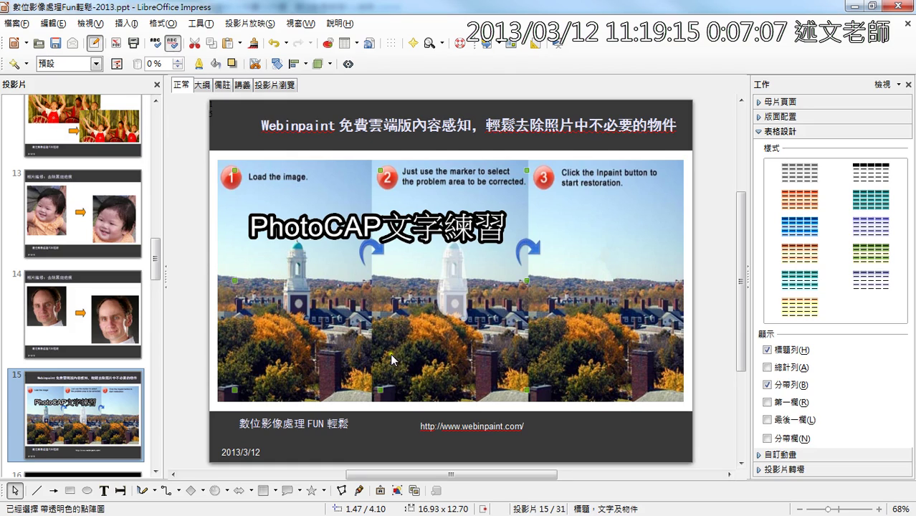
# - Switch back to PhotoCap and turn on the shadow (開啟陰影) for the PhotoCAP文字練習 text object
pyautogui.click(372, 510)
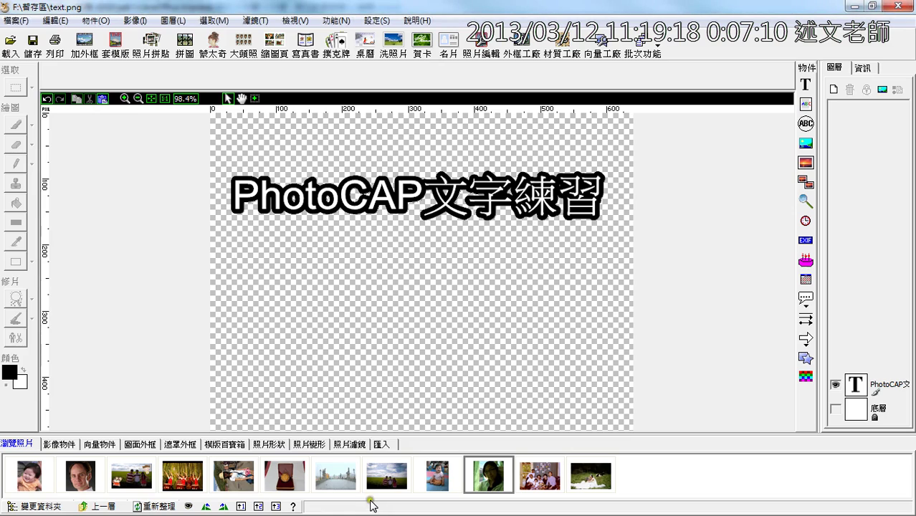
pyautogui.click(403, 184)
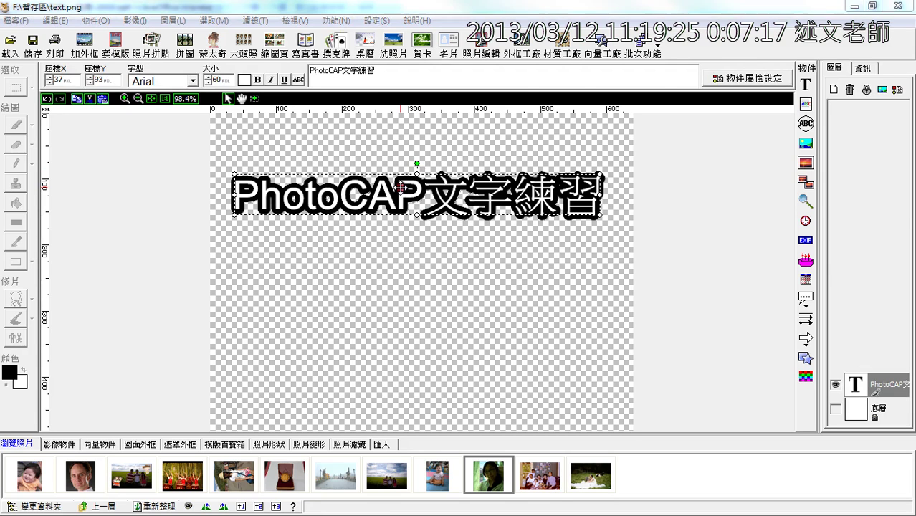
pyautogui.doubleClick(400, 187)
pyautogui.moveTo(458, 16); pyautogui.dragTo(201, 56)
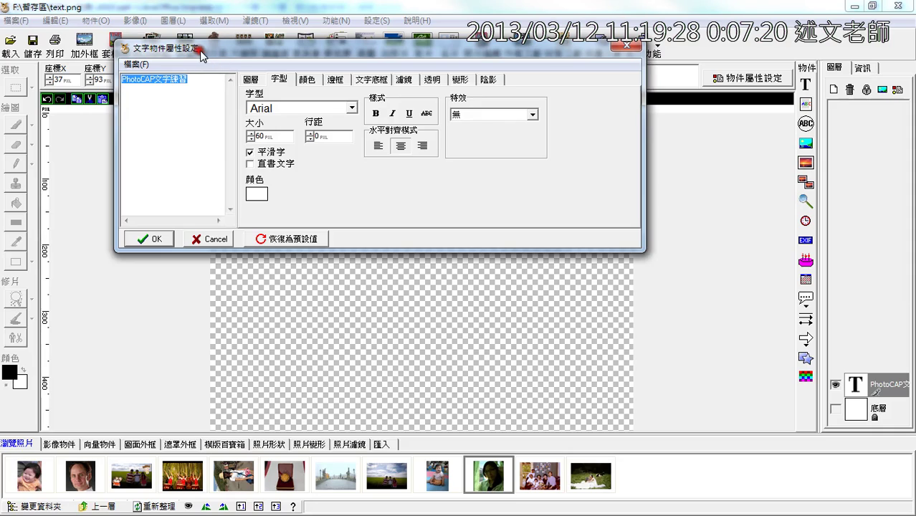
pyautogui.click(488, 80)
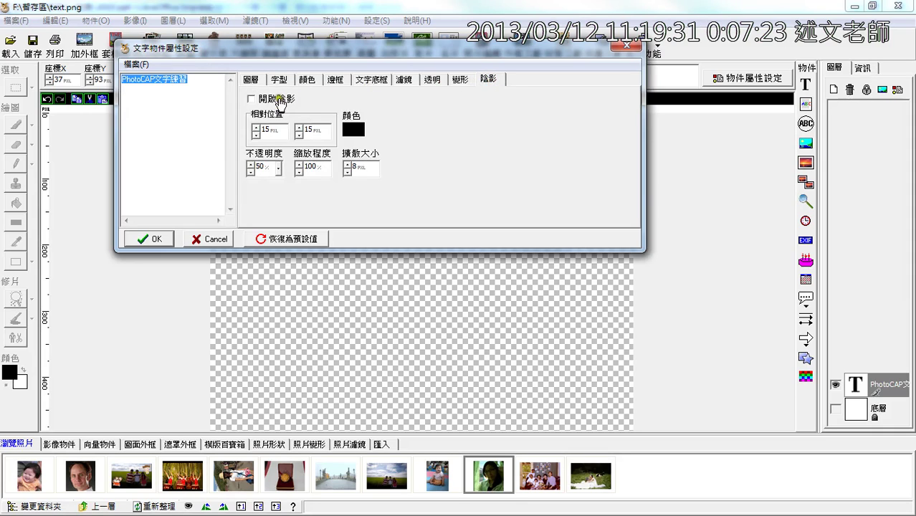
pyautogui.click(278, 100)
pyautogui.moveTo(288, 52); pyautogui.dragTo(315, 49)
pyautogui.click(181, 242)
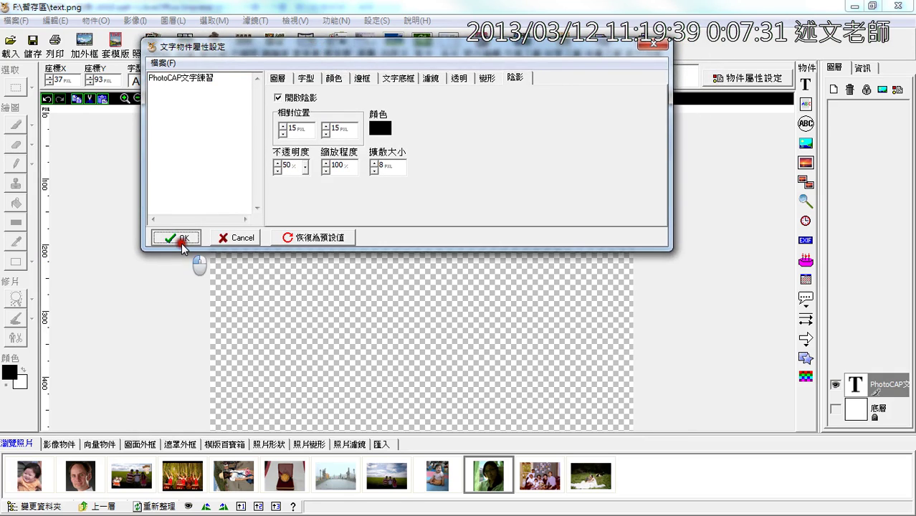